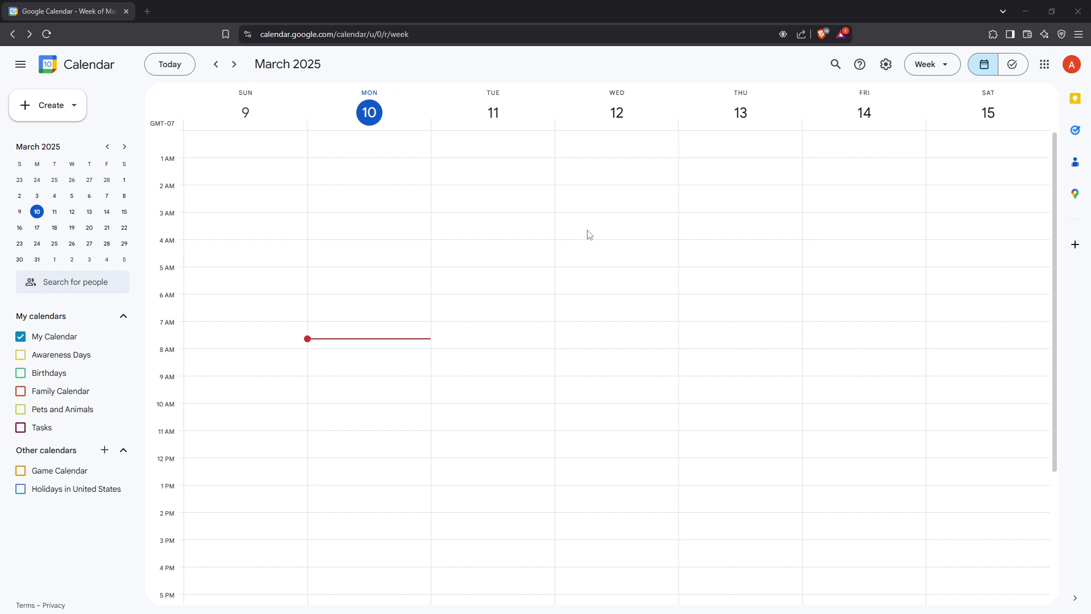
# Step: Create a new event in the Tuesday, March 11 8–9am slot of the week view
pyautogui.click(334, 34)
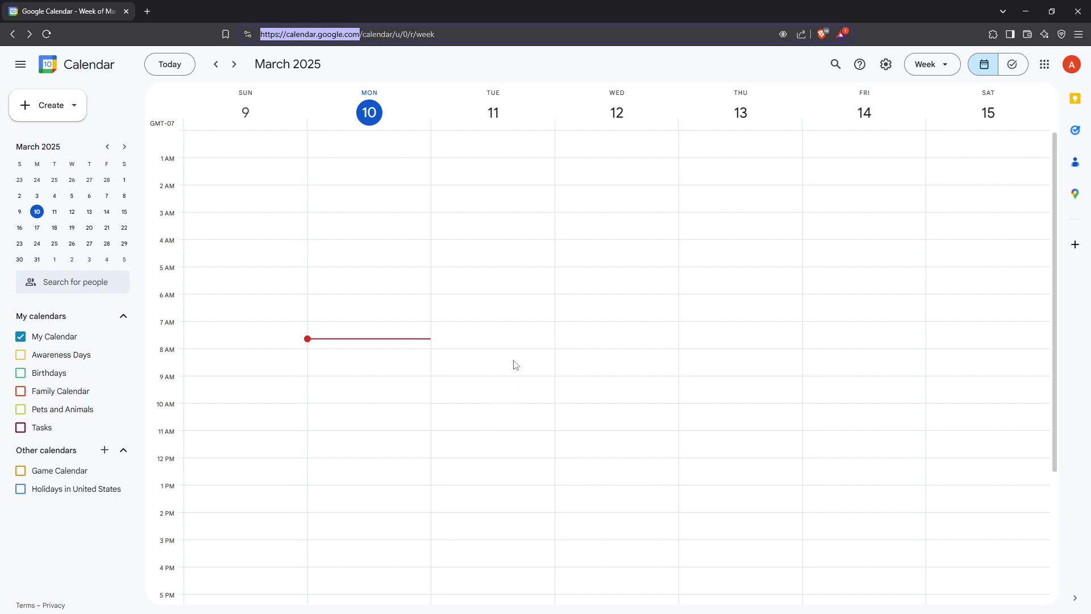
pyautogui.click(467, 366)
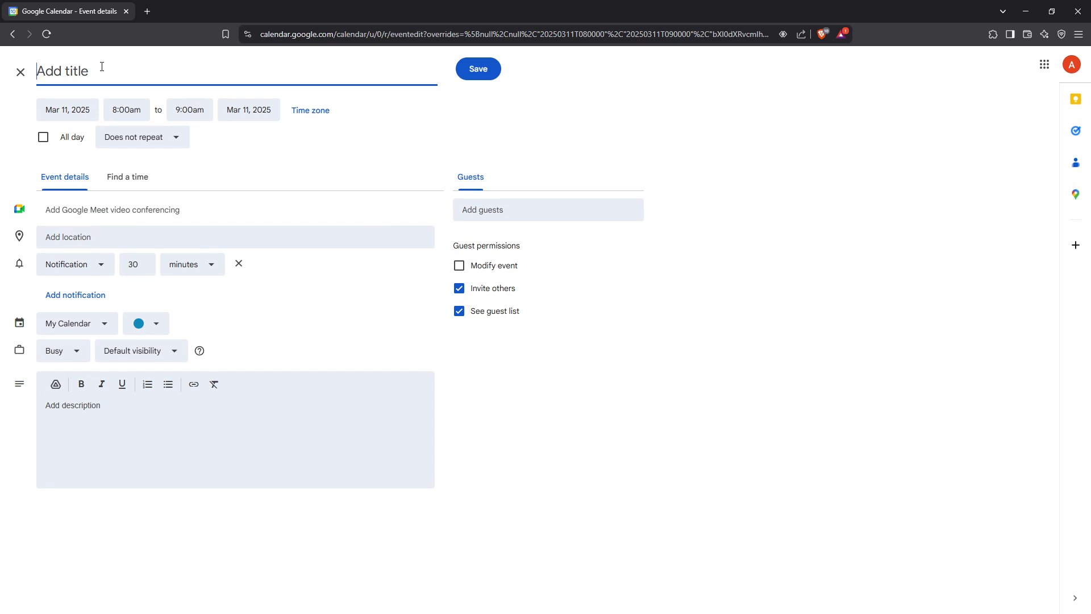
pyautogui.write('Ala')
pyautogui.write('rm')
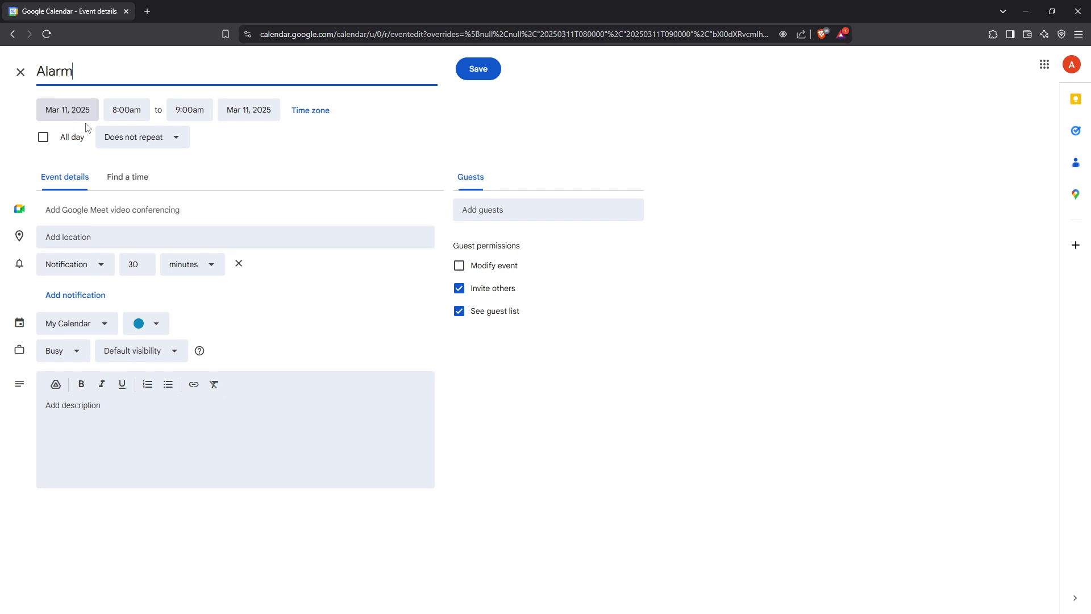
pyautogui.click(117, 238)
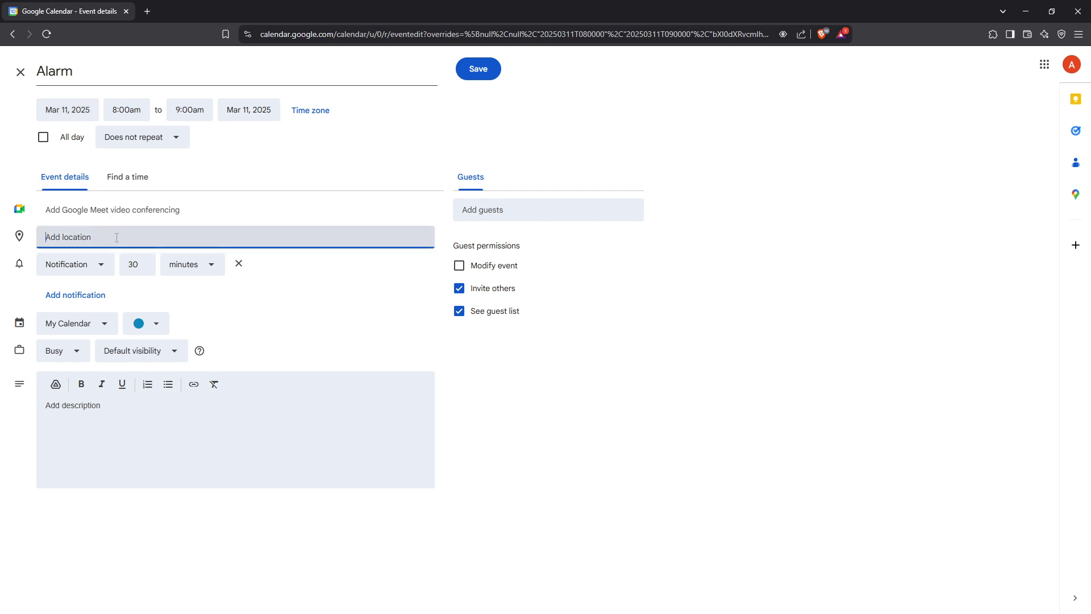
pyautogui.click(75, 112)
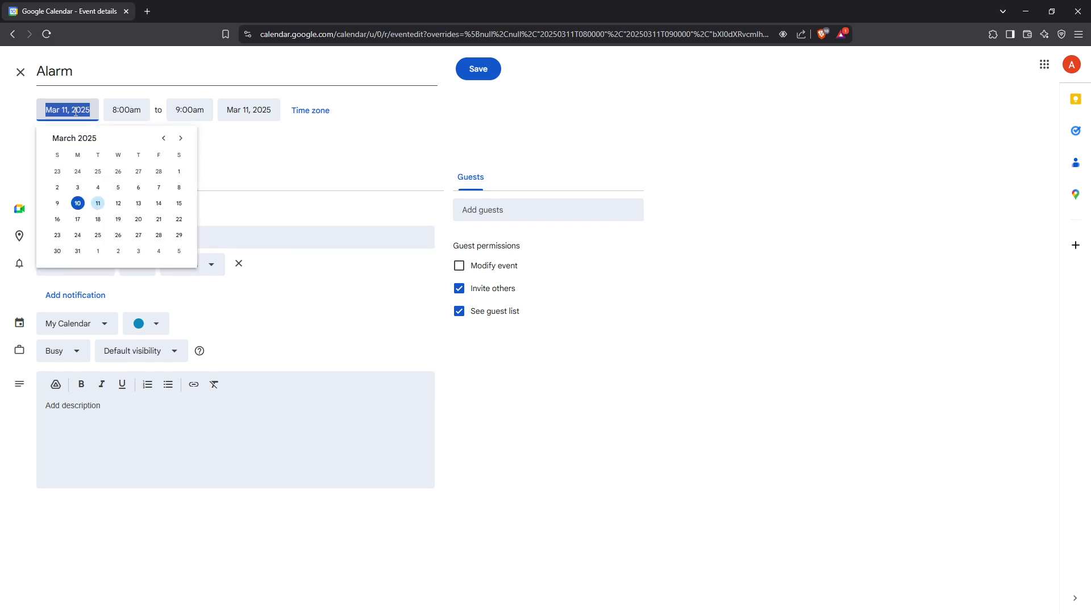
pyautogui.click(98, 206)
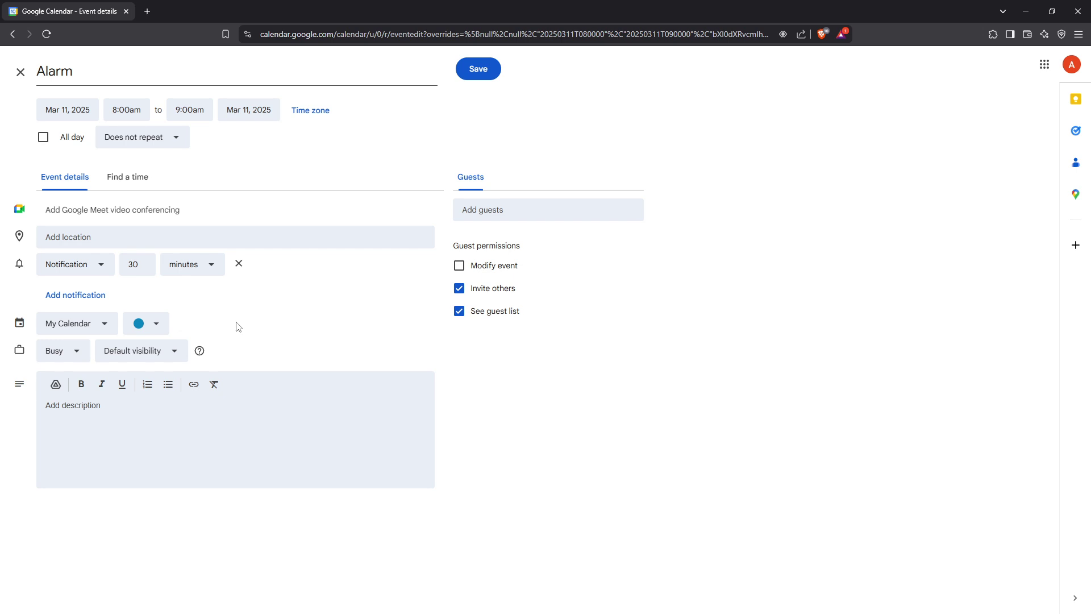
pyautogui.click(96, 266)
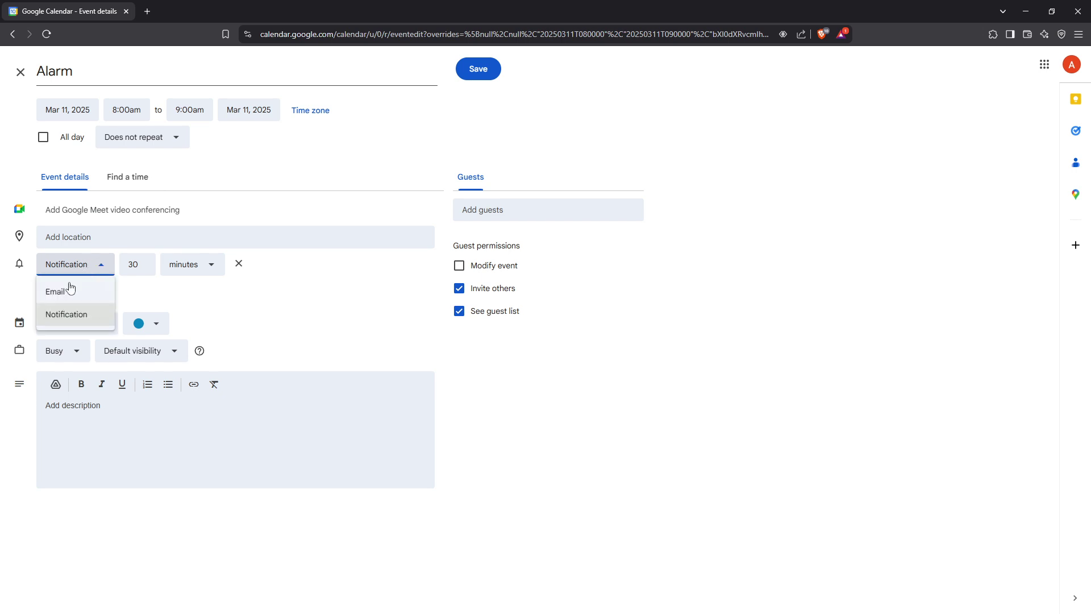
pyautogui.click(71, 315)
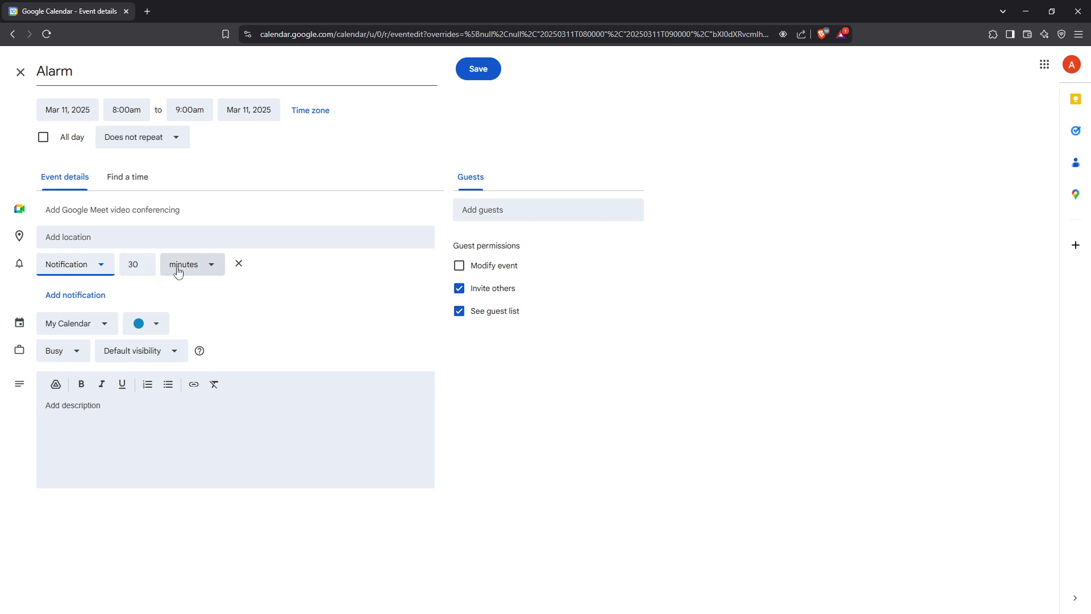
pyautogui.click(211, 268)
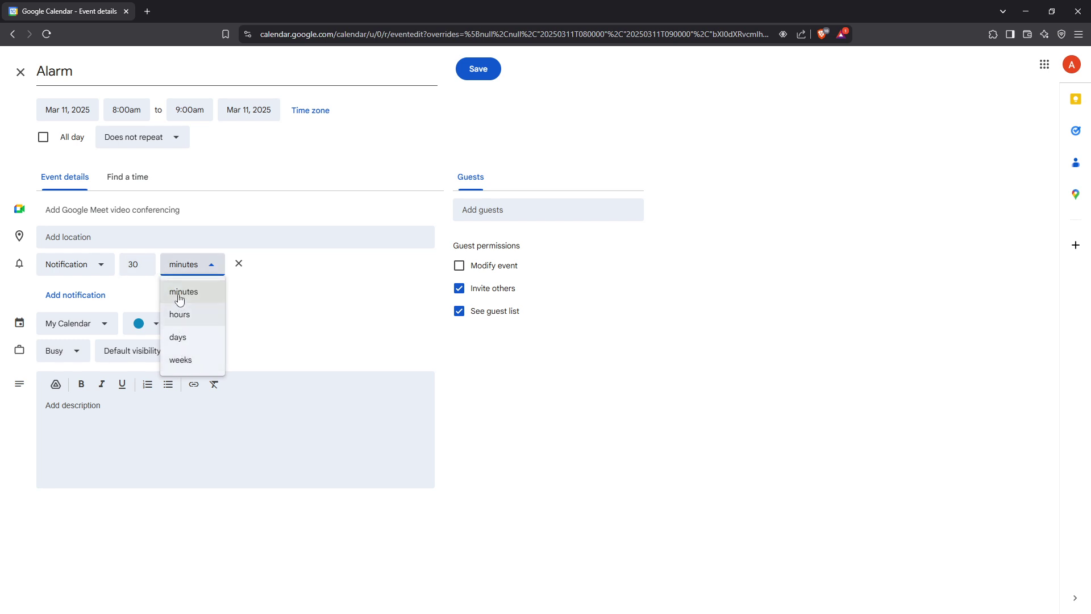
pyautogui.click(292, 272)
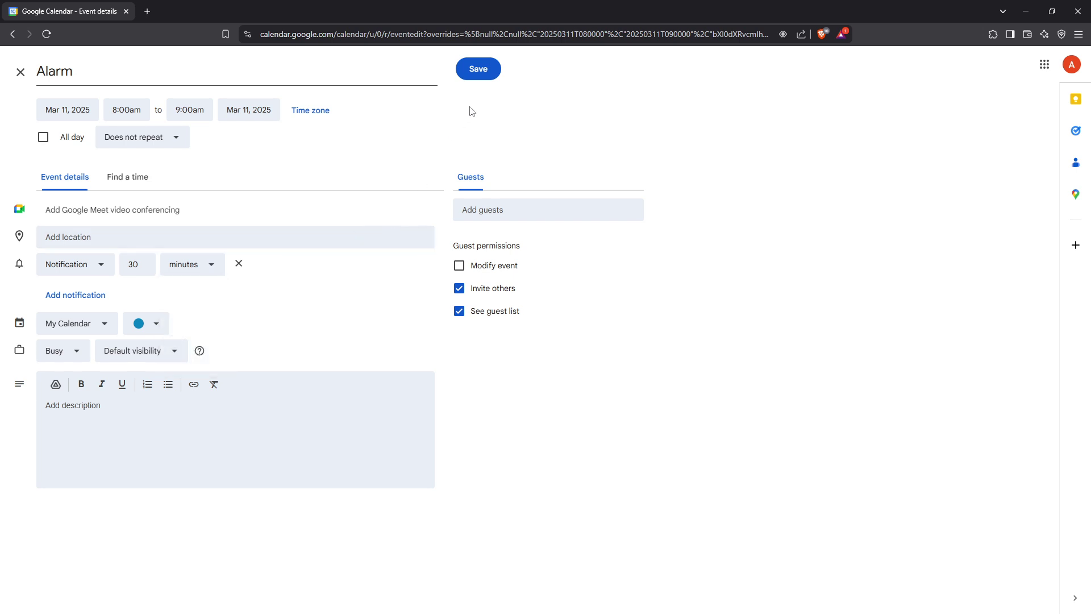
# Step: Save the Alarm event so it shows on Tuesday 11, 8–9am
pyautogui.click(486, 77)
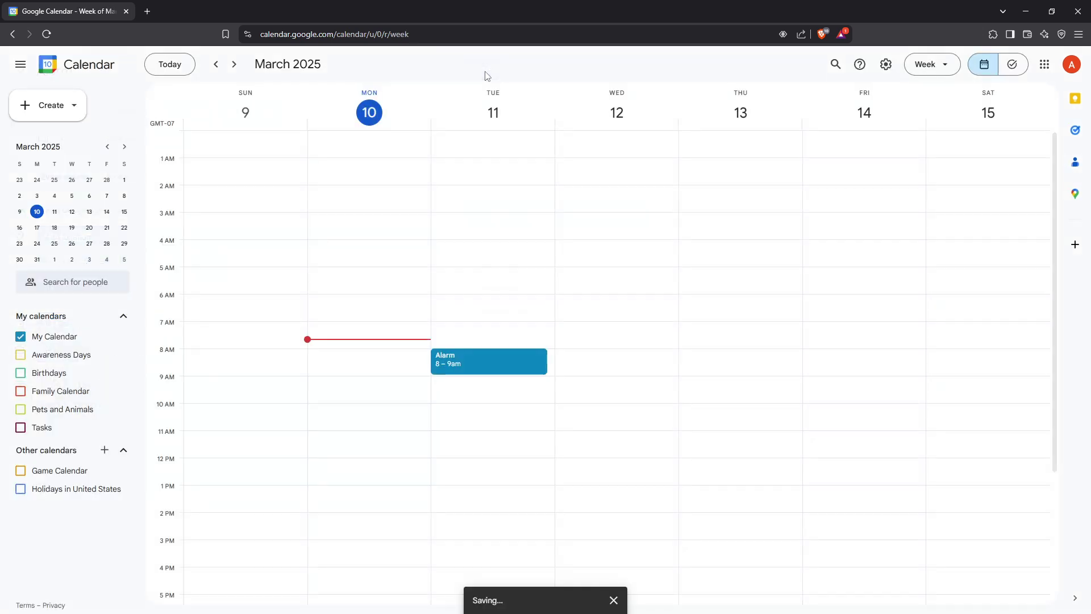